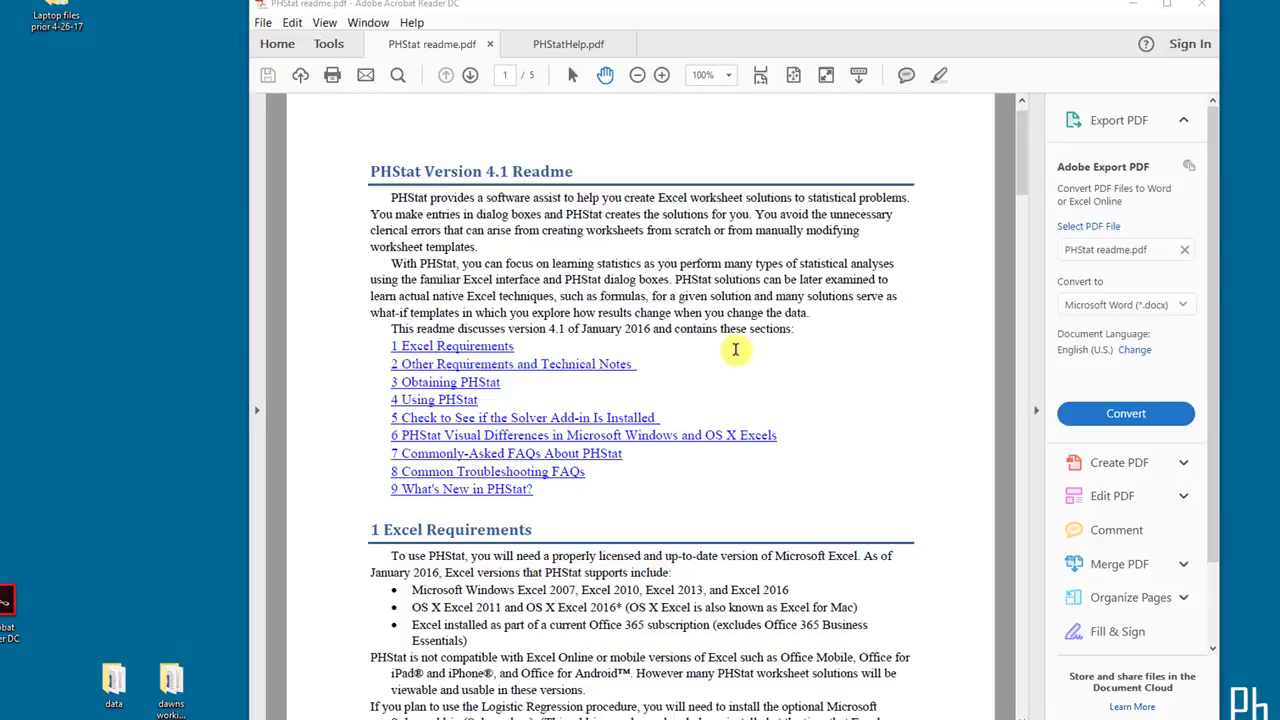
- Scroll the readme down through sections 4 and 5, then back up to section 2's Excel security steps
{"action": "scroll", "coordinate": [735, 349], "scroll_direction": "down", "scroll_amount": 4}
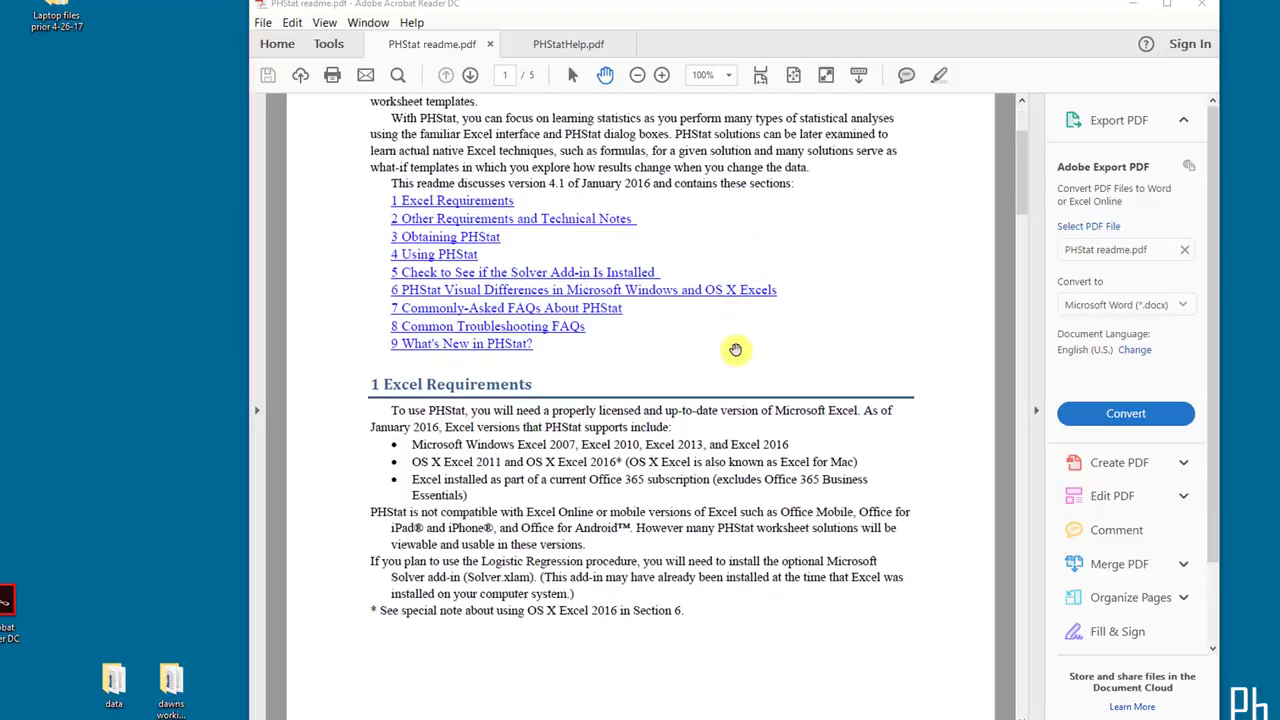
{"action": "scroll", "coordinate": [699, 316], "scroll_direction": "down", "scroll_amount": 5}
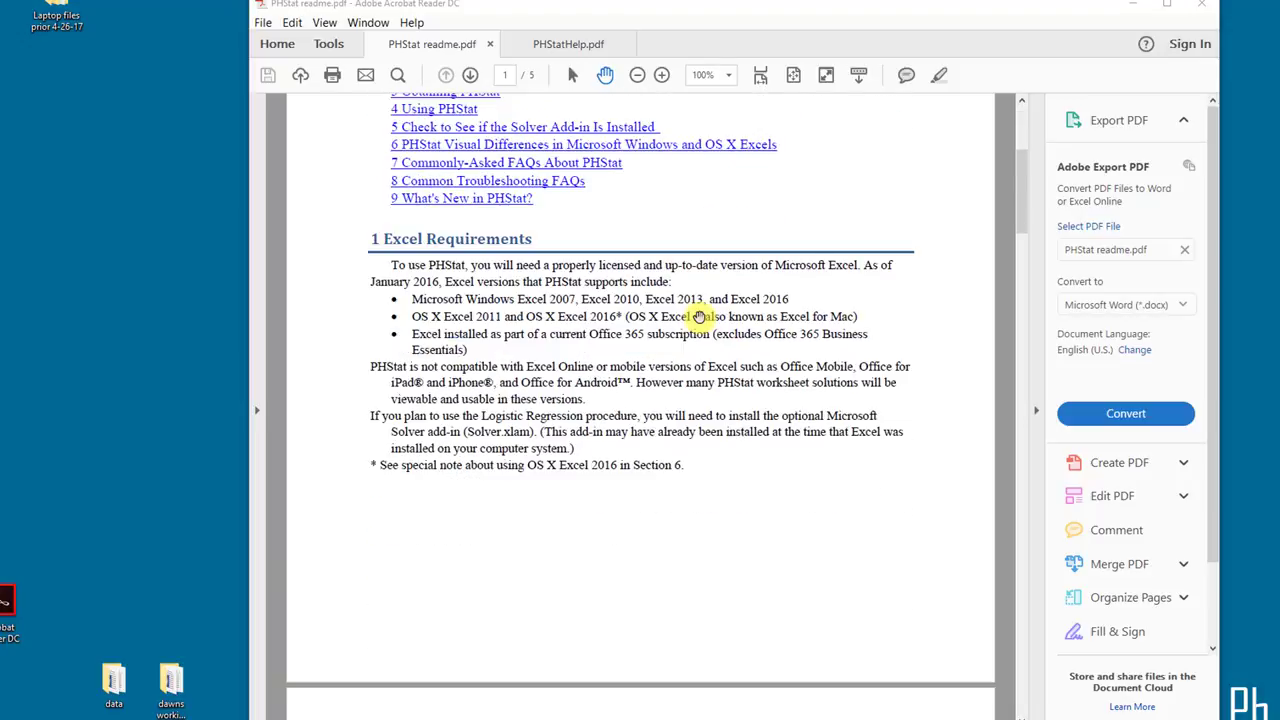
{"action": "scroll", "coordinate": [695, 316], "scroll_direction": "down", "scroll_amount": 8}
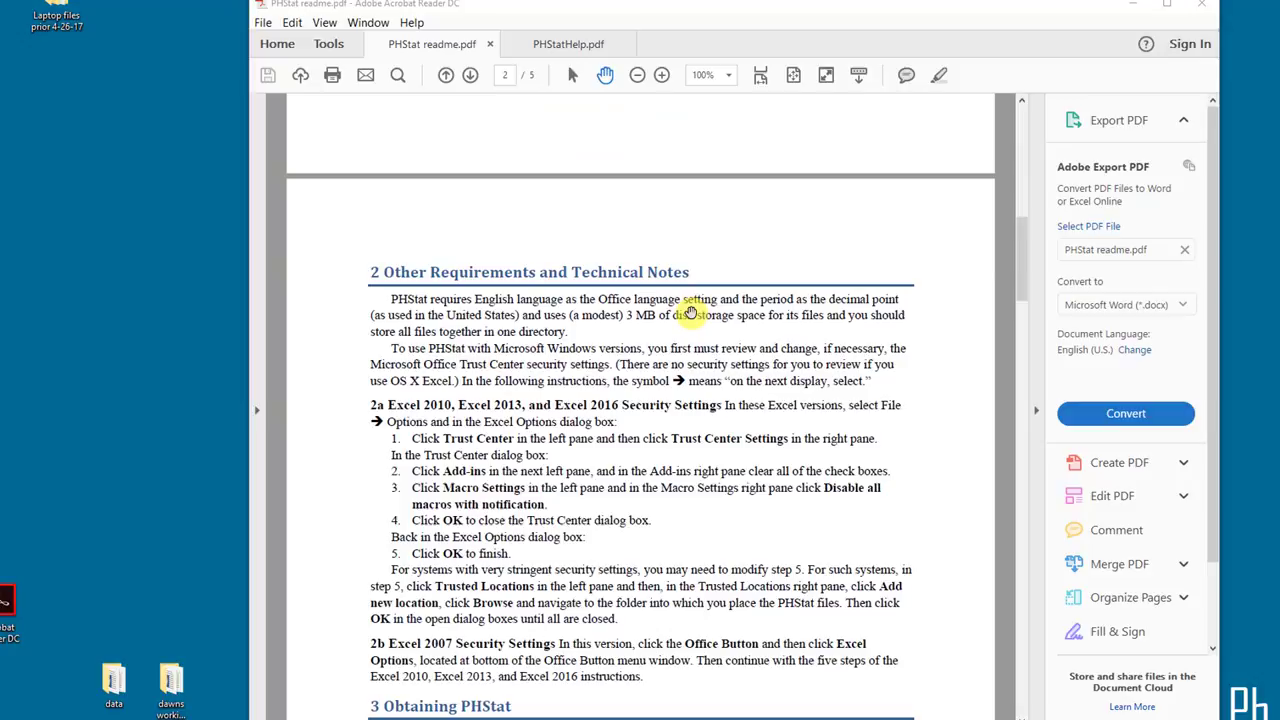
{"action": "scroll", "coordinate": [690, 312], "scroll_direction": "down", "scroll_amount": 11}
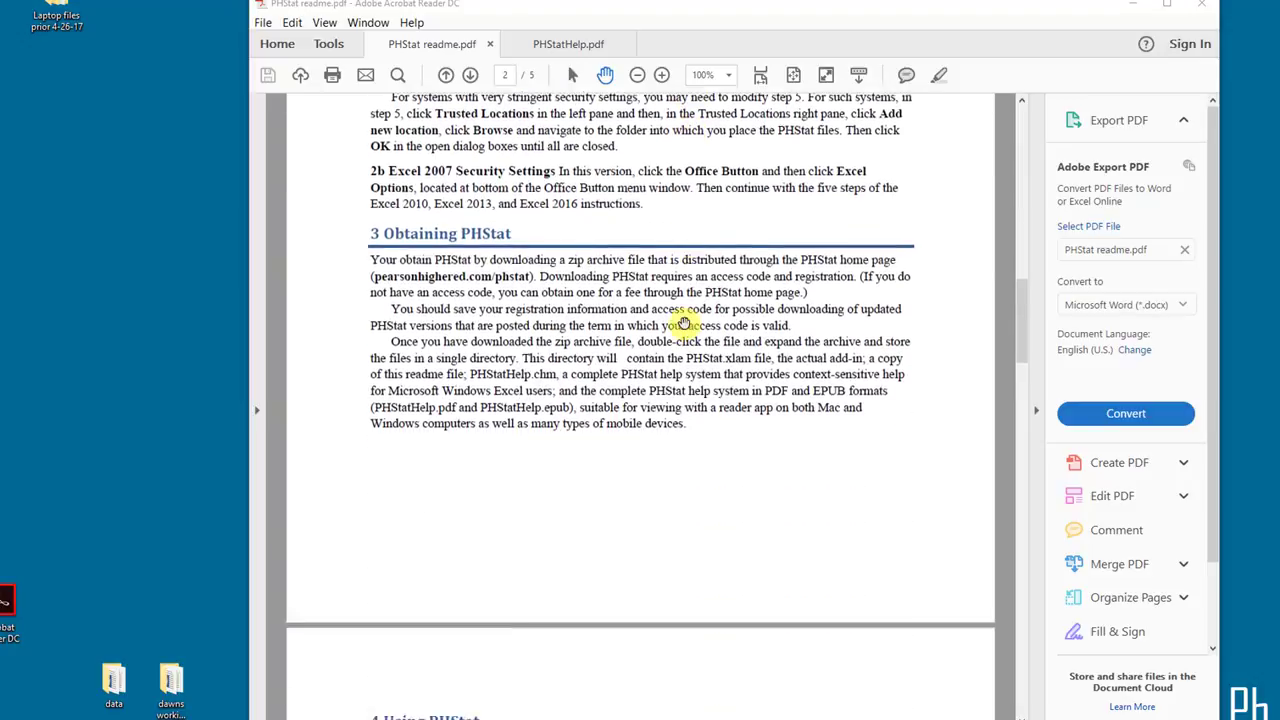
{"action": "scroll", "coordinate": [685, 320], "scroll_direction": "down", "scroll_amount": 5}
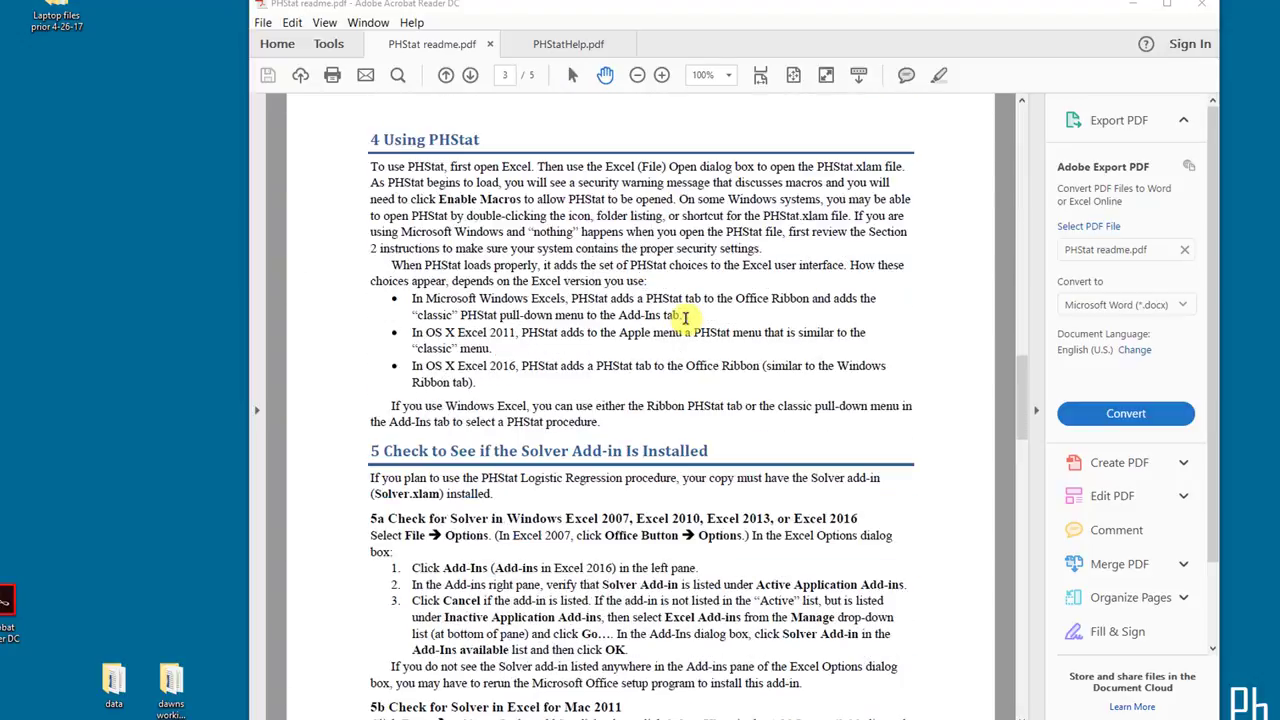
{"action": "scroll", "coordinate": [685, 317], "scroll_direction": "down", "scroll_amount": 8}
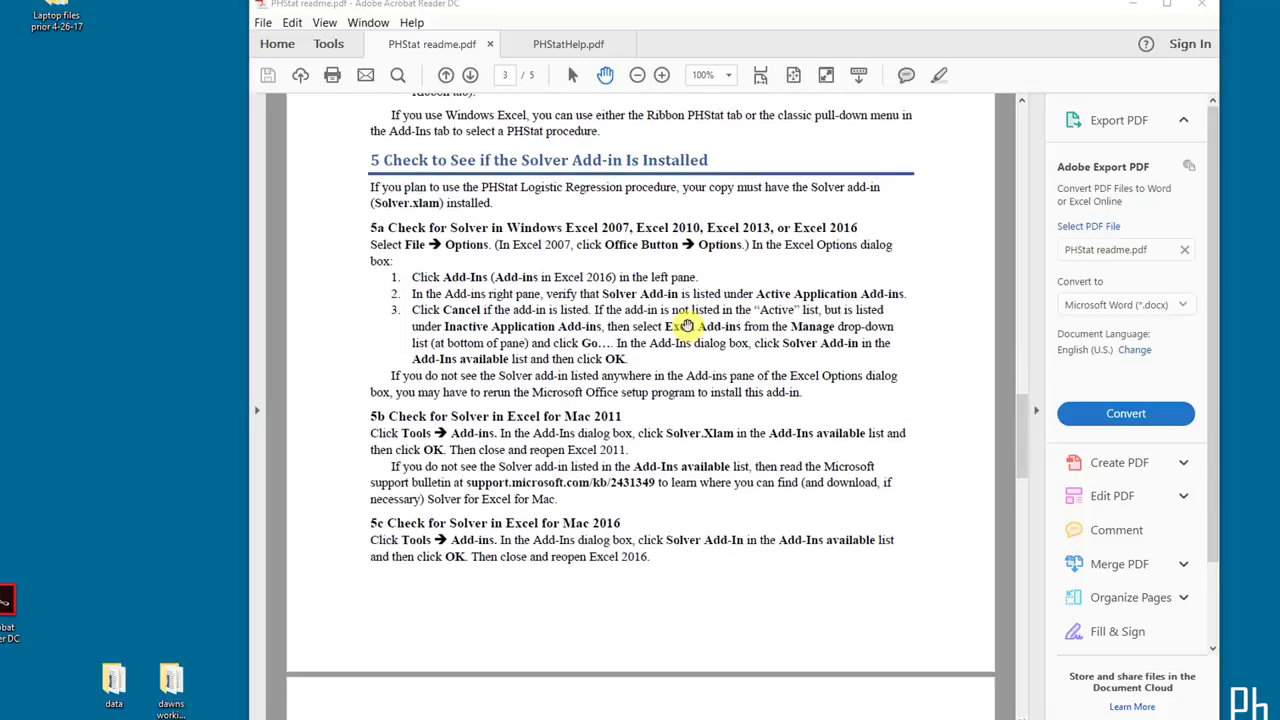
{"action": "scroll", "coordinate": [687, 326], "scroll_direction": "down", "scroll_amount": 3}
{"action": "scroll", "coordinate": [687, 326], "scroll_direction": "up", "scroll_amount": 20}
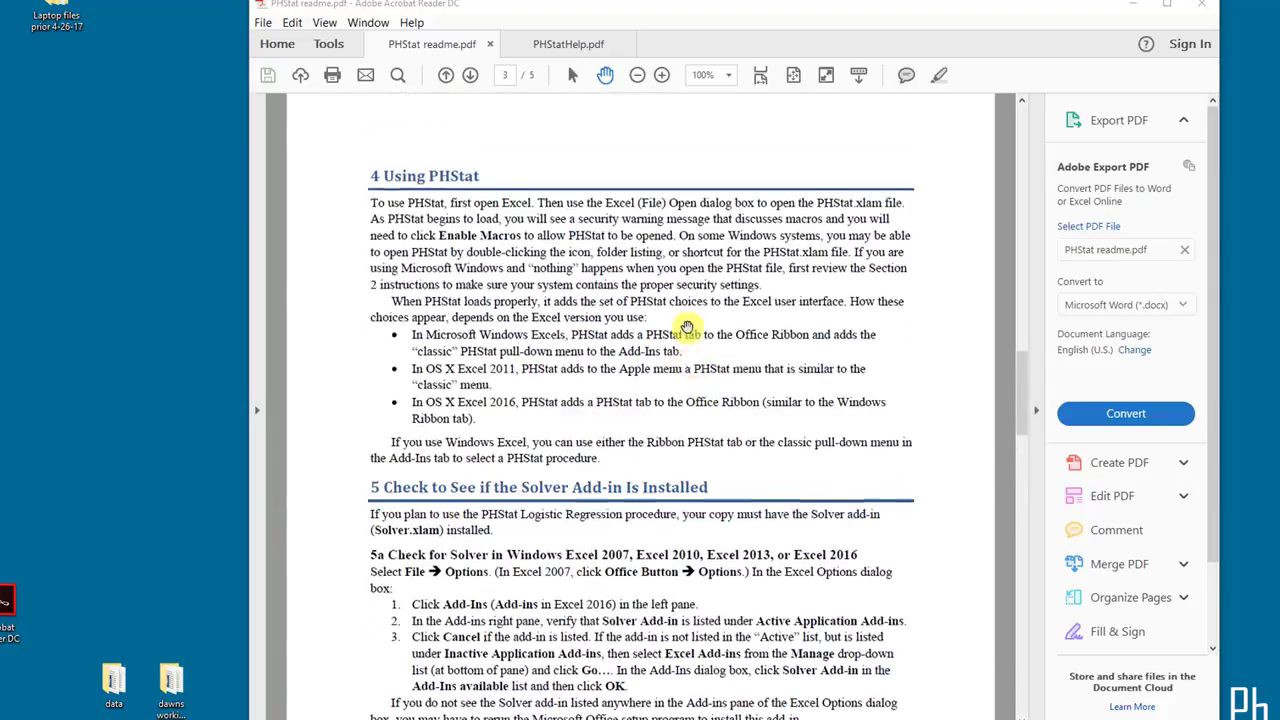
{"action": "scroll", "coordinate": [687, 326], "scroll_direction": "up", "scroll_amount": 9}
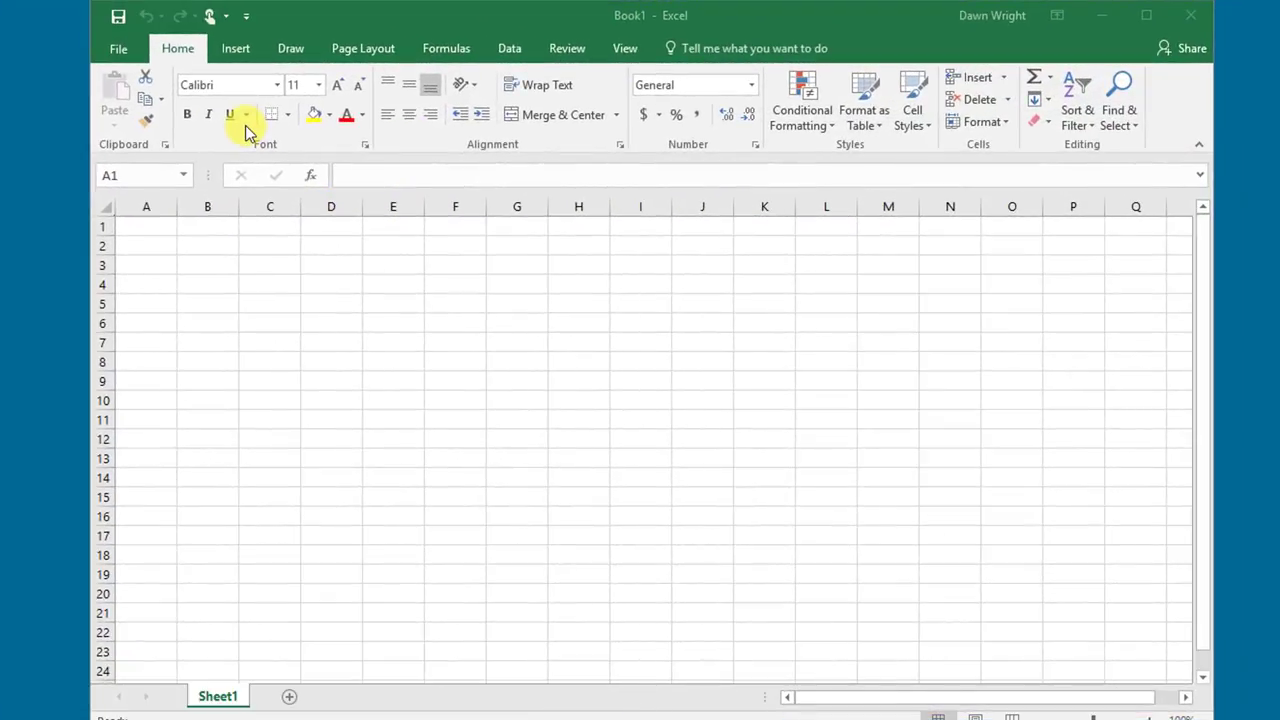
- From File > Options, open the Trust Center settings to the Trusted Locations list
{"action": "left_click", "coordinate": [117, 50]}
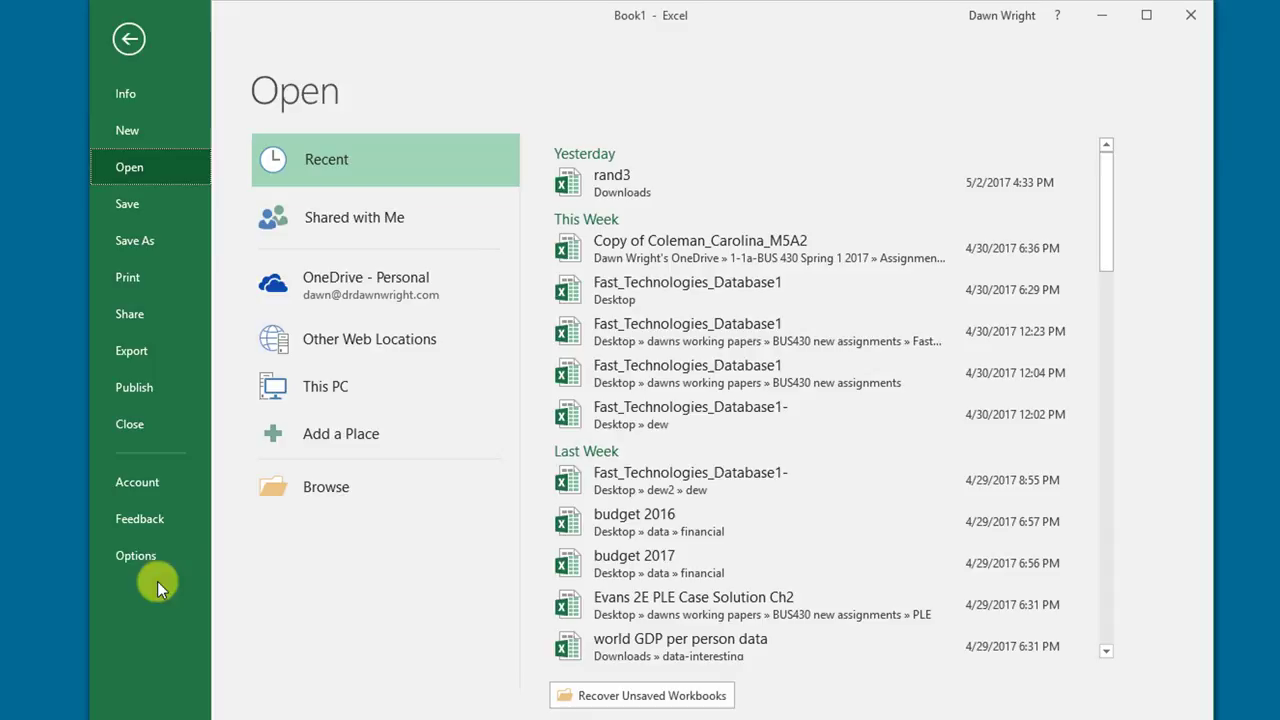
{"action": "left_click", "coordinate": [162, 556]}
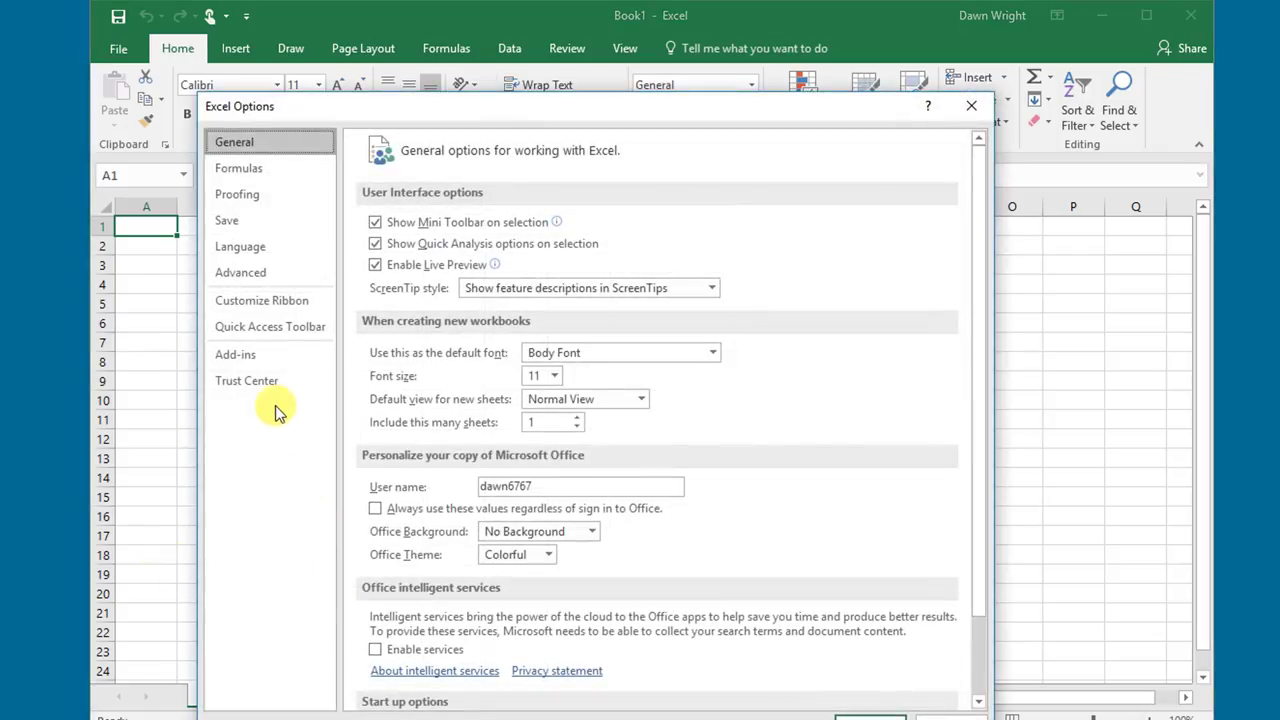
{"action": "left_click", "coordinate": [291, 382]}
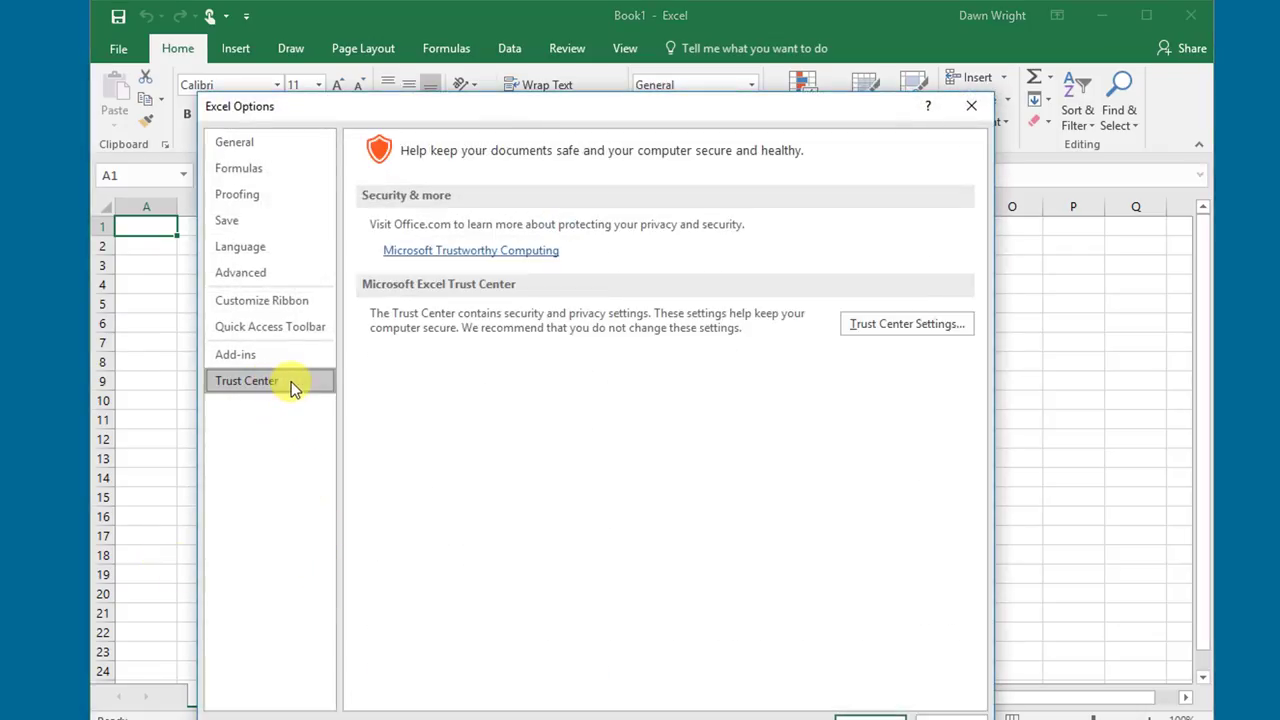
{"action": "left_click", "coordinate": [901, 330]}
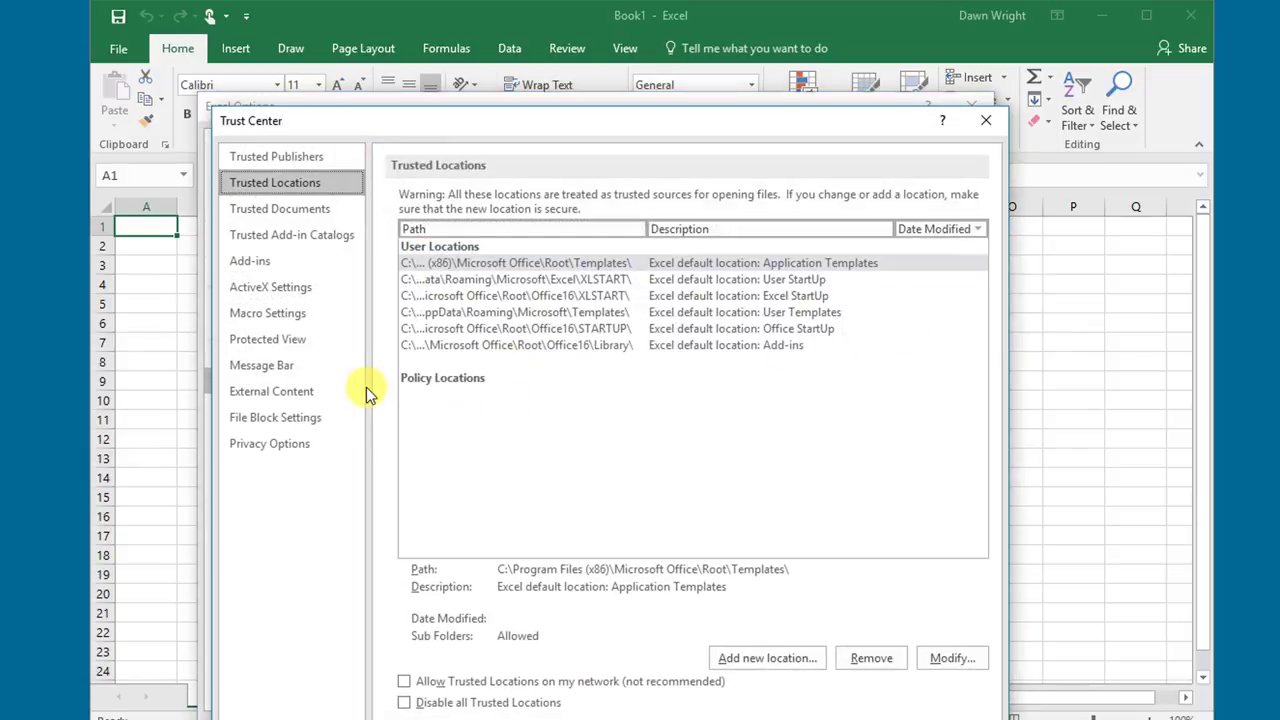
- Confirm no Add-ins restrictions are ticked, then view Macro Settings set to disable with notification
{"action": "left_click", "coordinate": [295, 272]}
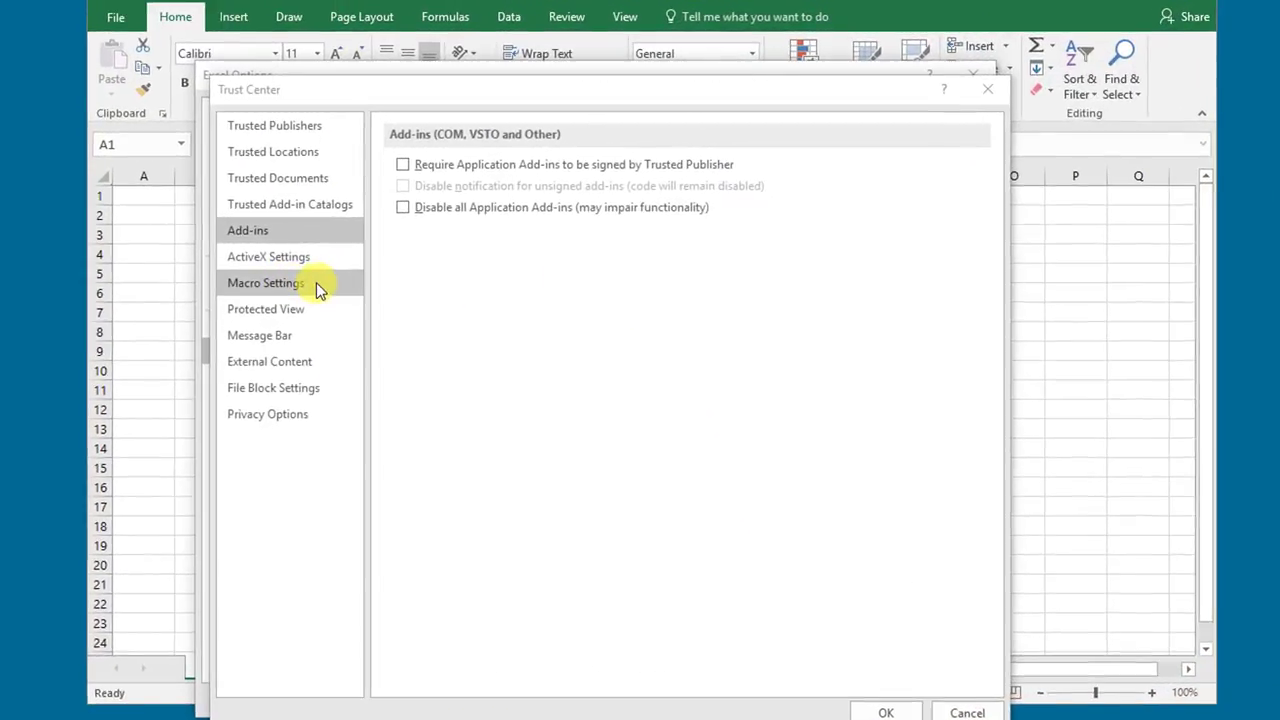
{"action": "left_click", "coordinate": [316, 284]}
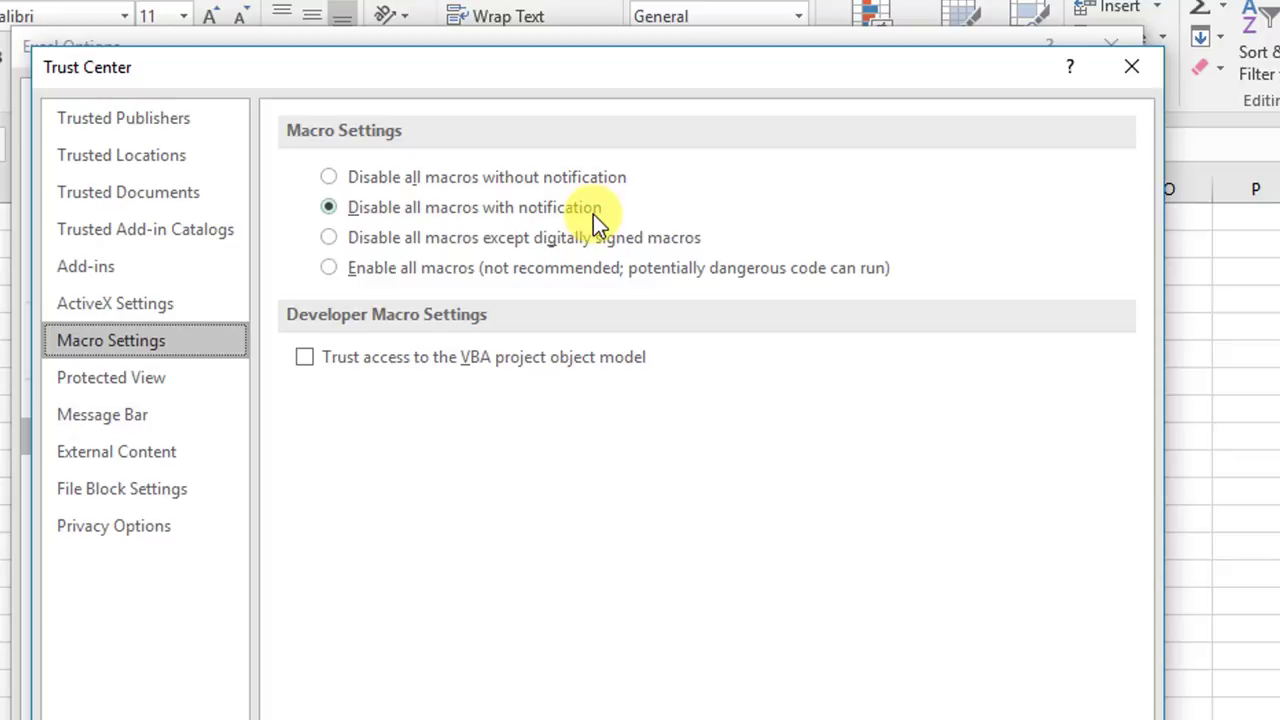
- Add the Downloads\Add-ins folder as a new trusted location and close the Trust Center
{"action": "left_click", "coordinate": [155, 159]}
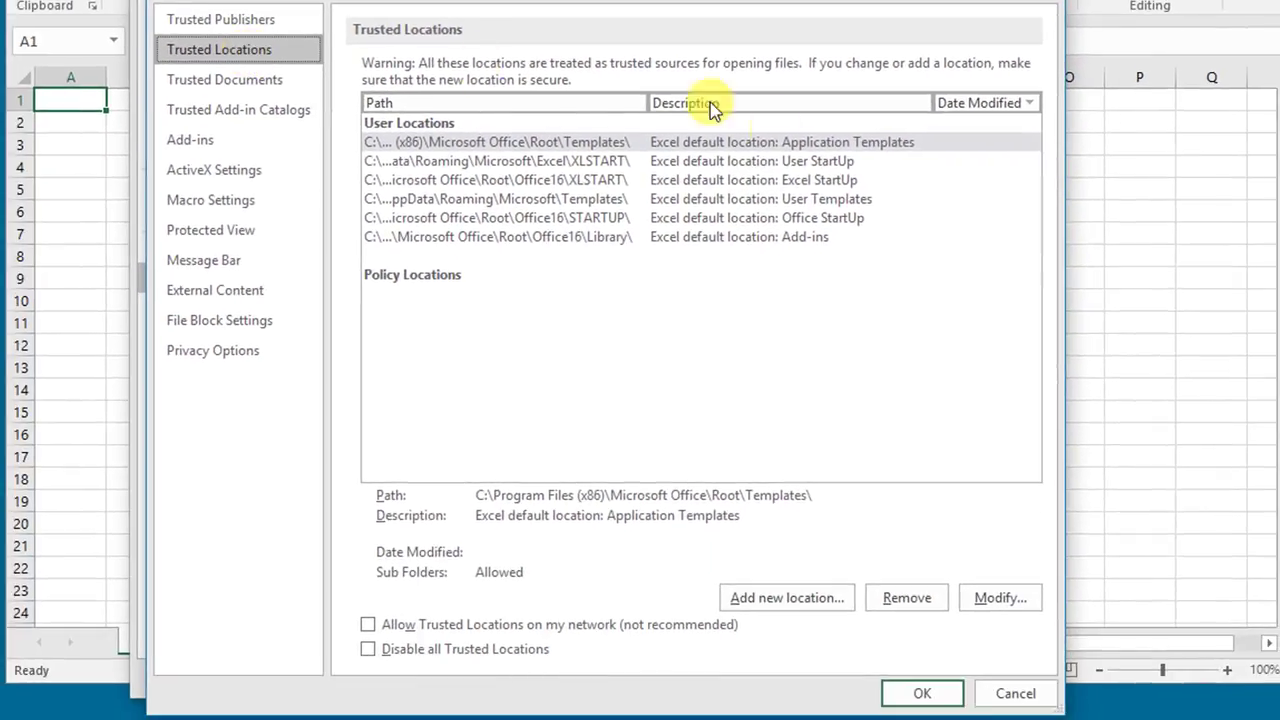
{"action": "left_click", "coordinate": [793, 603]}
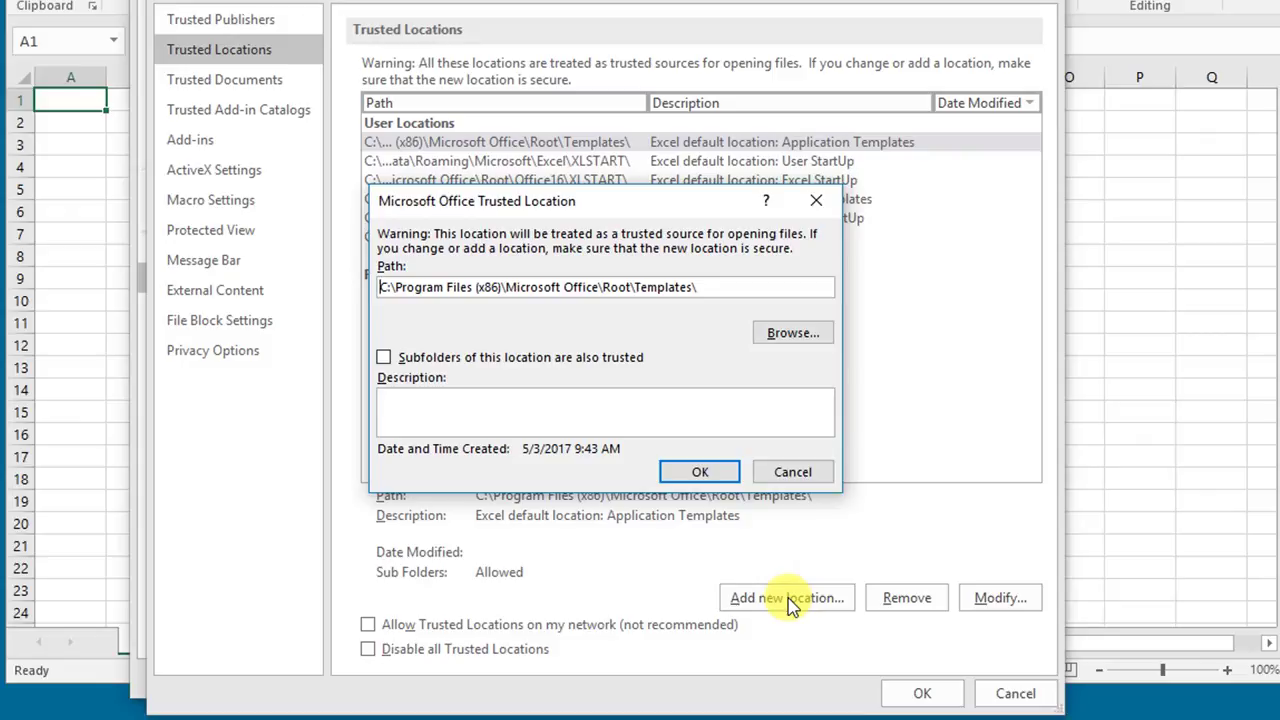
{"action": "left_click", "coordinate": [795, 336]}
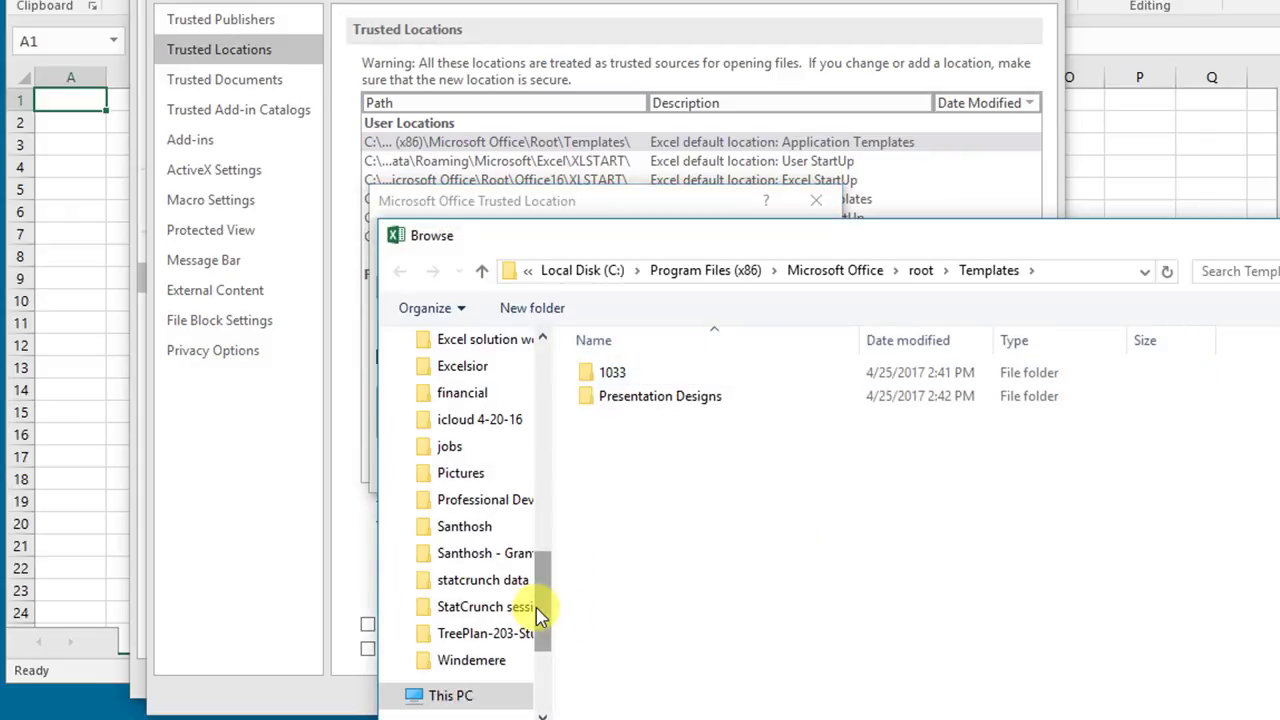
{"action": "left_click_drag", "start_coordinate": [540, 615], "coordinate": [537, 334]}
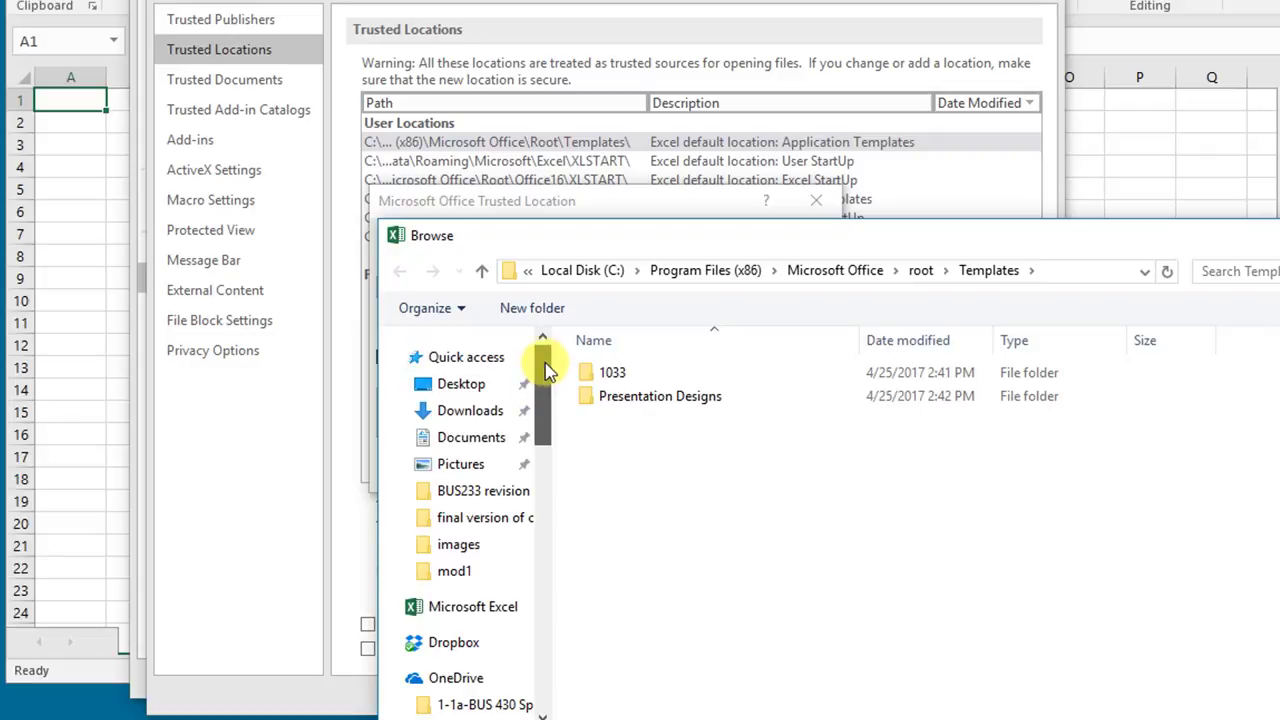
{"action": "left_click", "coordinate": [475, 418]}
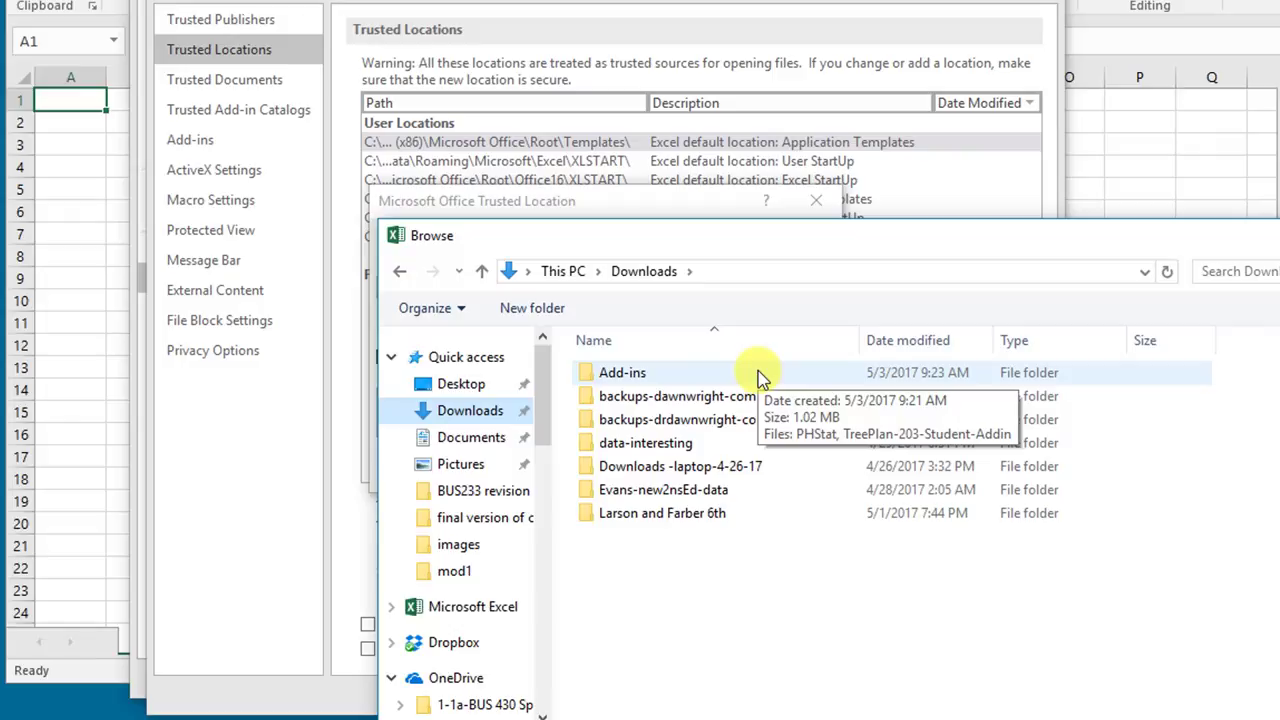
{"action": "left_click", "coordinate": [758, 376]}
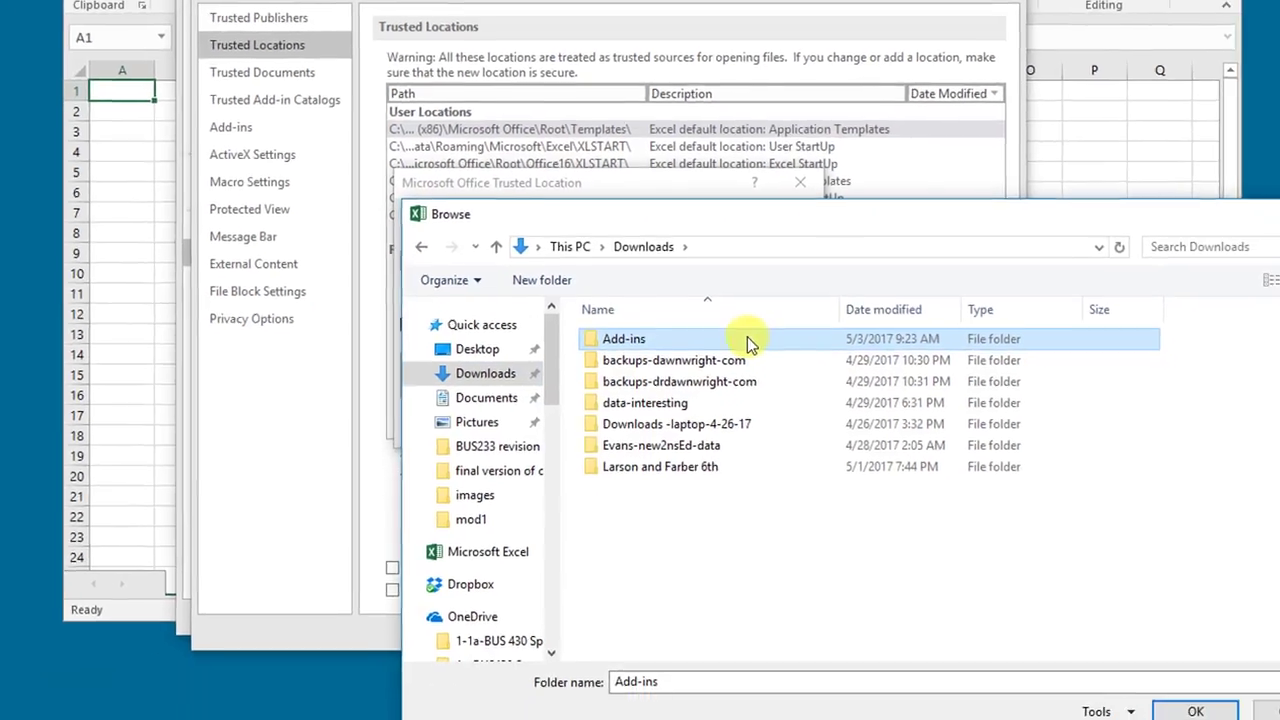
{"action": "left_click", "coordinate": [1195, 711]}
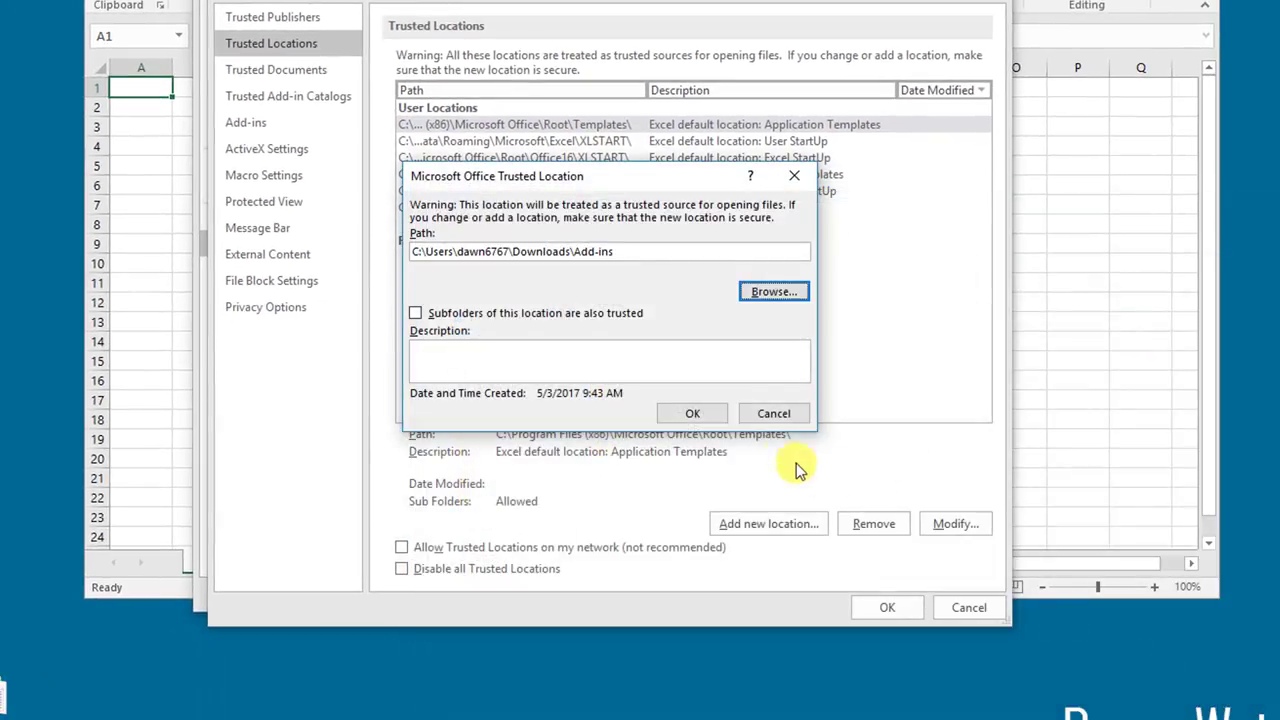
{"action": "left_click", "coordinate": [705, 418]}
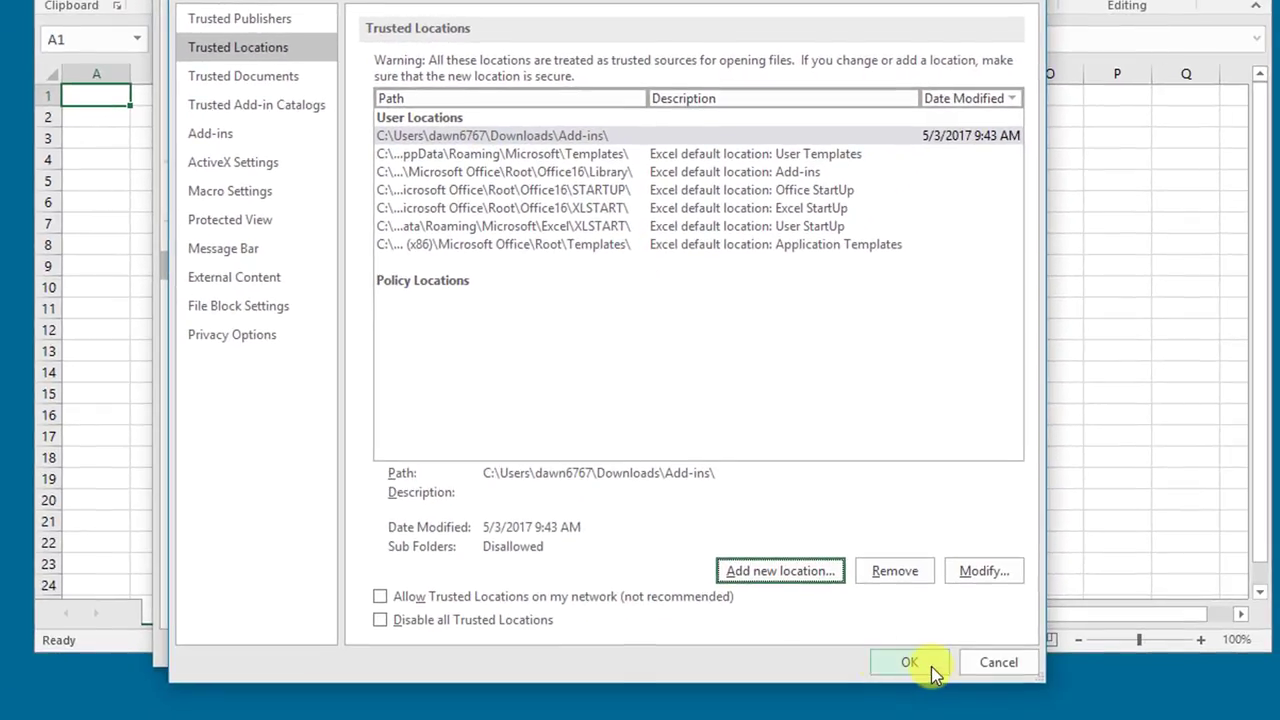
{"action": "left_click", "coordinate": [931, 666]}
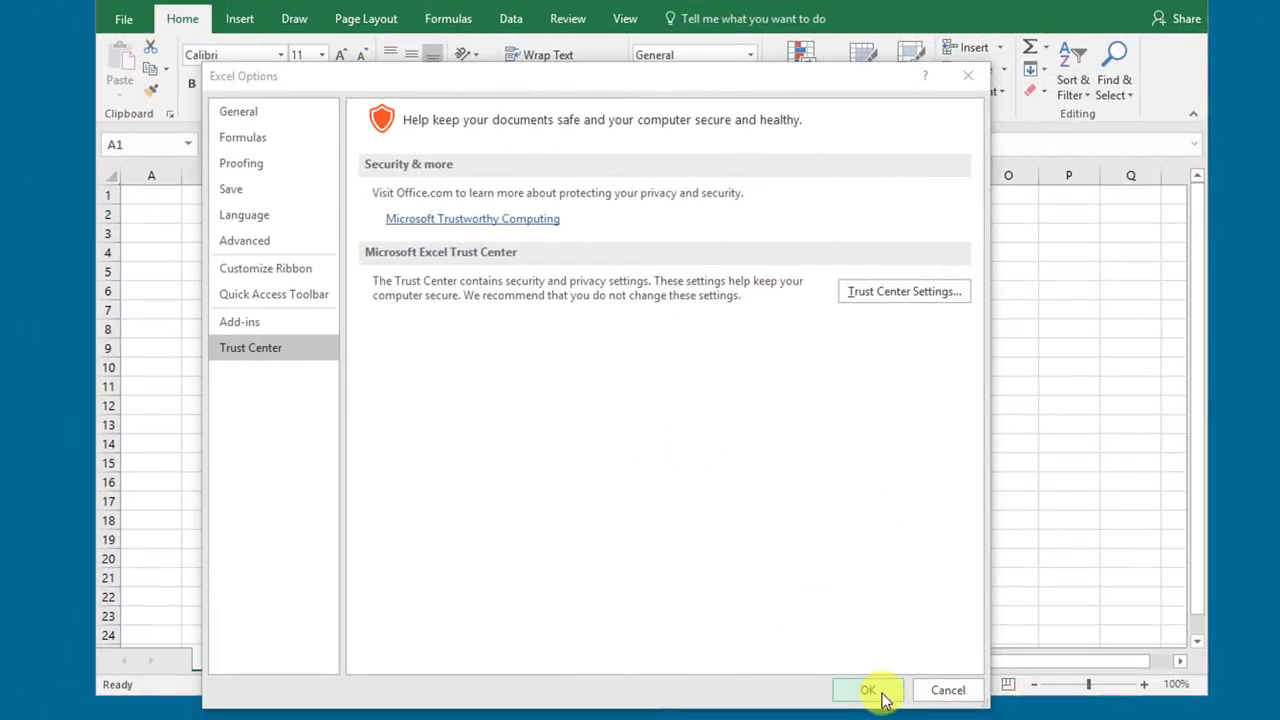
- Close Excel Options and open the PHStat add-in file from the Downloads\Add-ins folder
{"action": "left_click", "coordinate": [868, 690]}
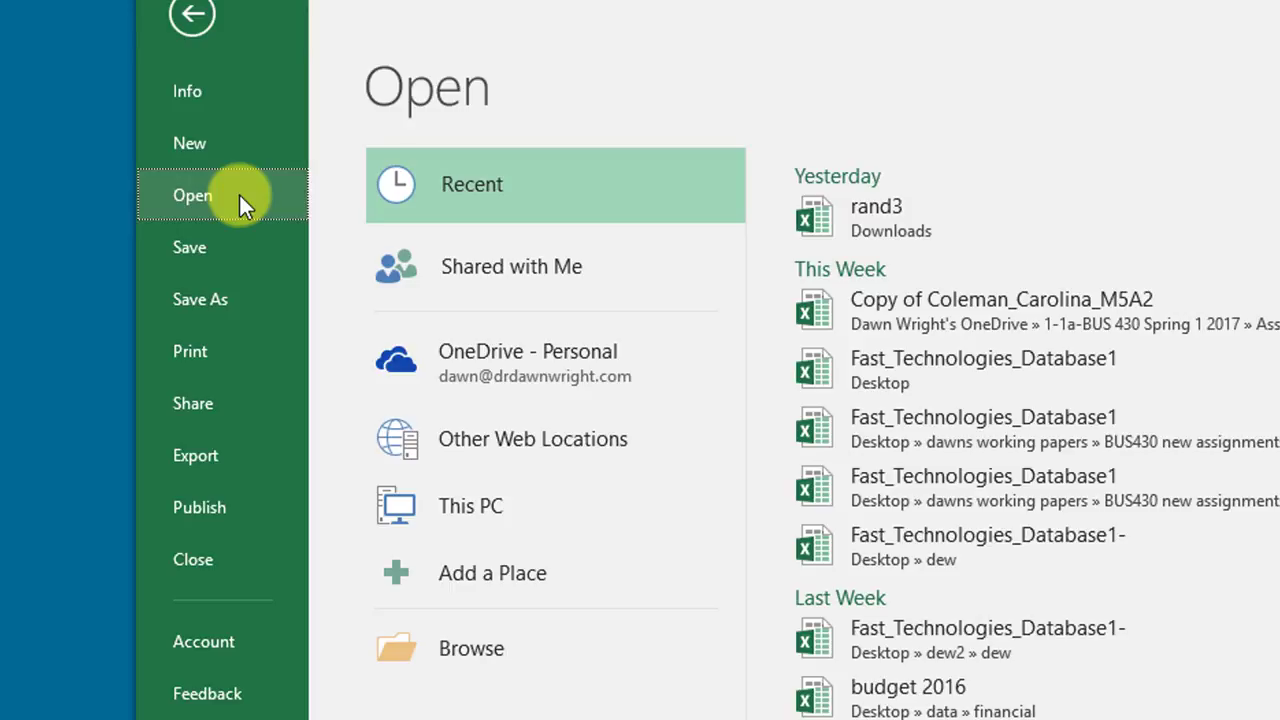
{"action": "left_click", "coordinate": [539, 633]}
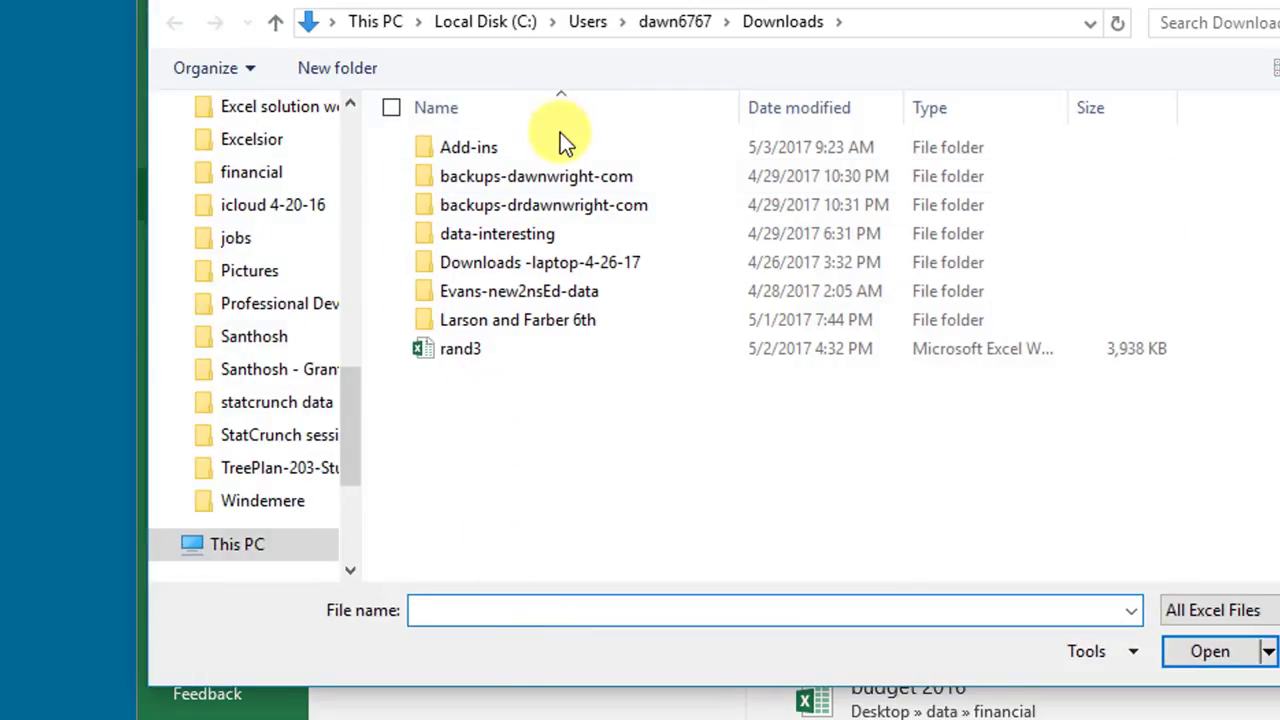
{"action": "double_click", "coordinate": [565, 147]}
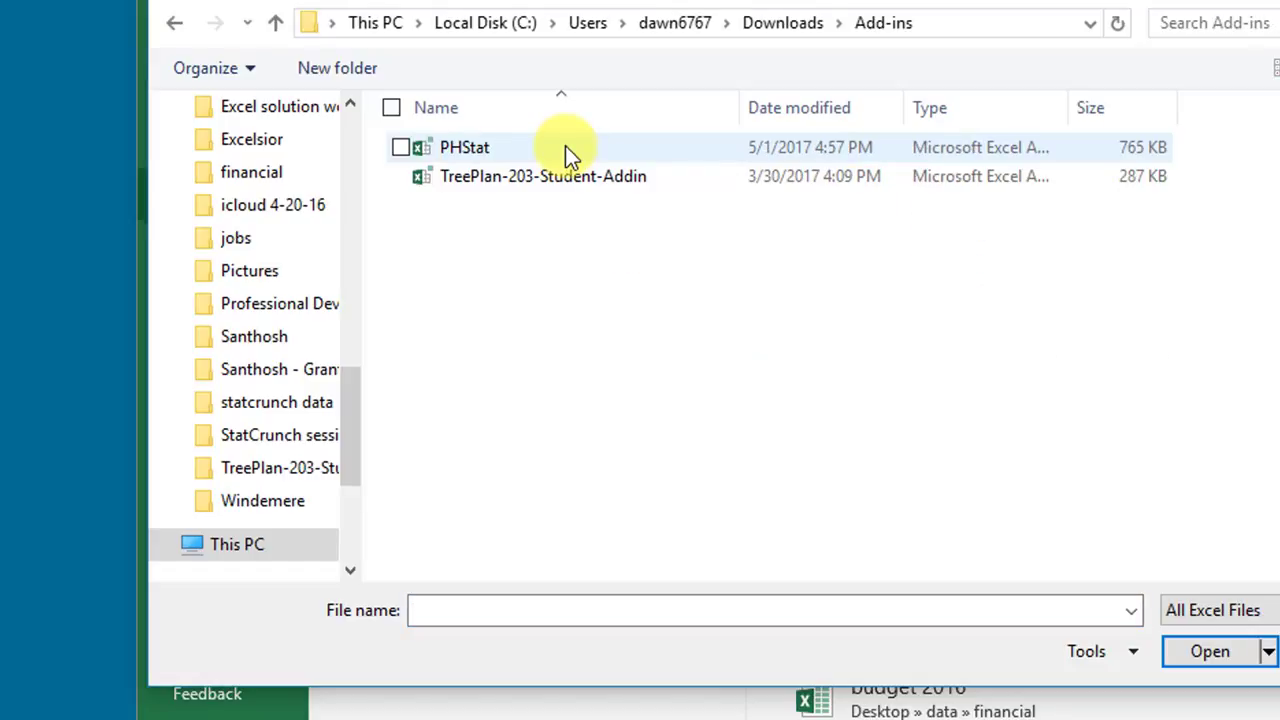
{"action": "left_click", "coordinate": [565, 147]}
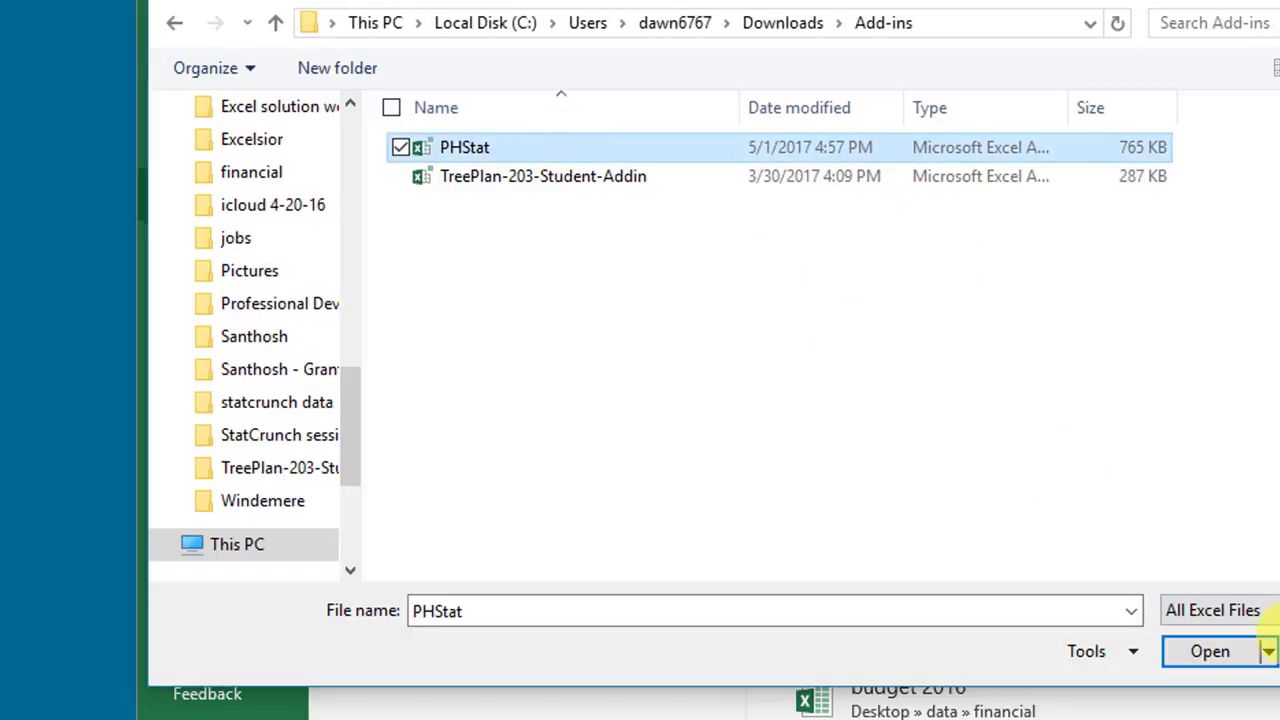
{"action": "left_click", "coordinate": [1230, 653]}
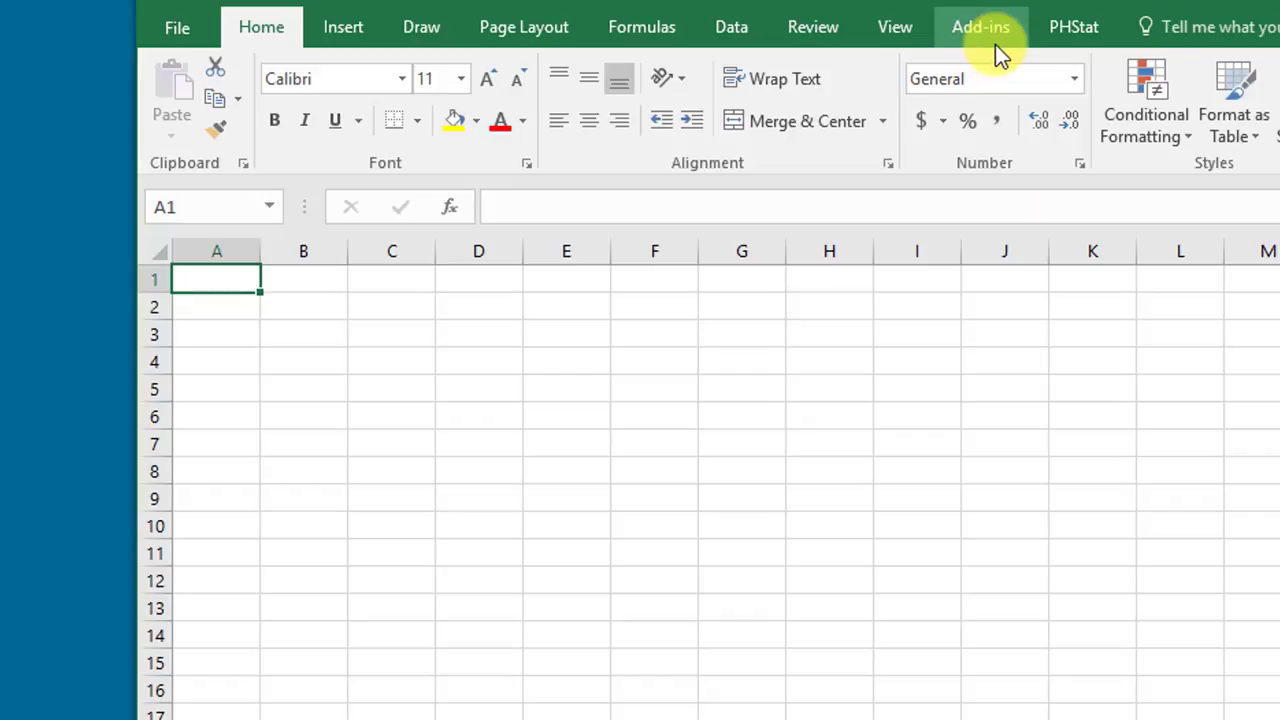
- Switch to the PHStat tab and expand the One-Sample Tests list
{"action": "left_click", "coordinate": [1077, 28]}
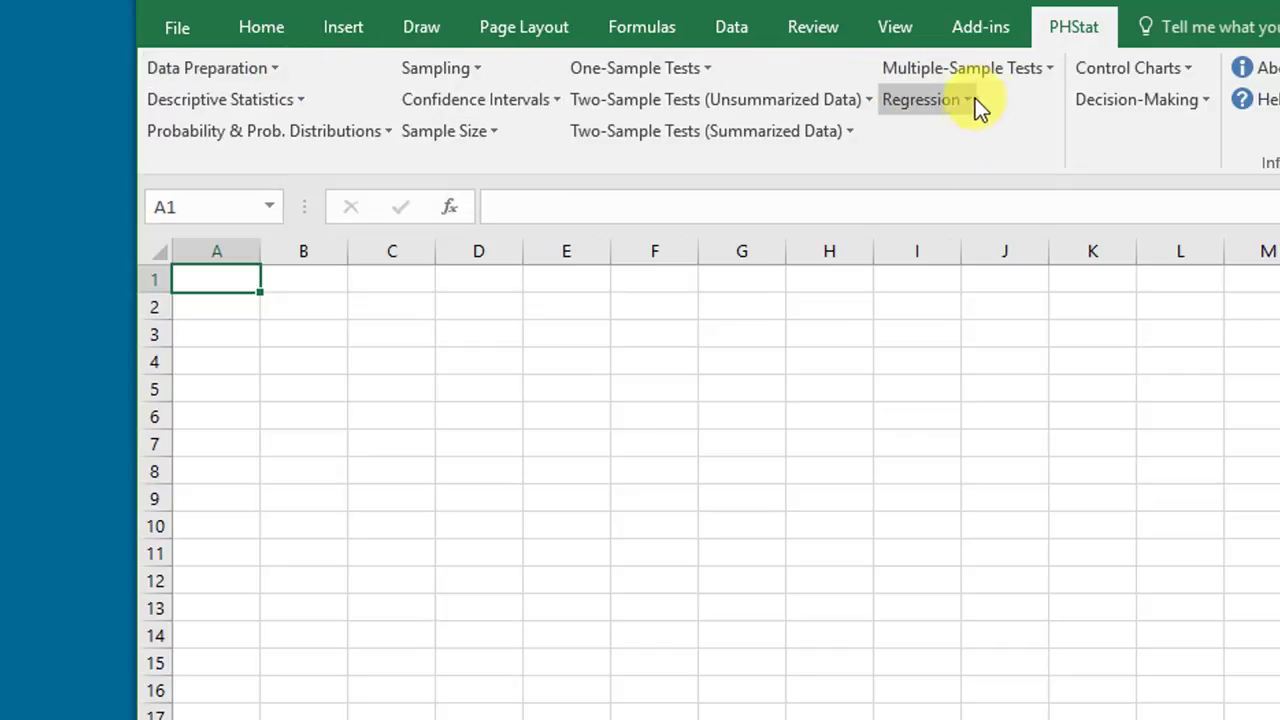
{"action": "left_click", "coordinate": [712, 72]}
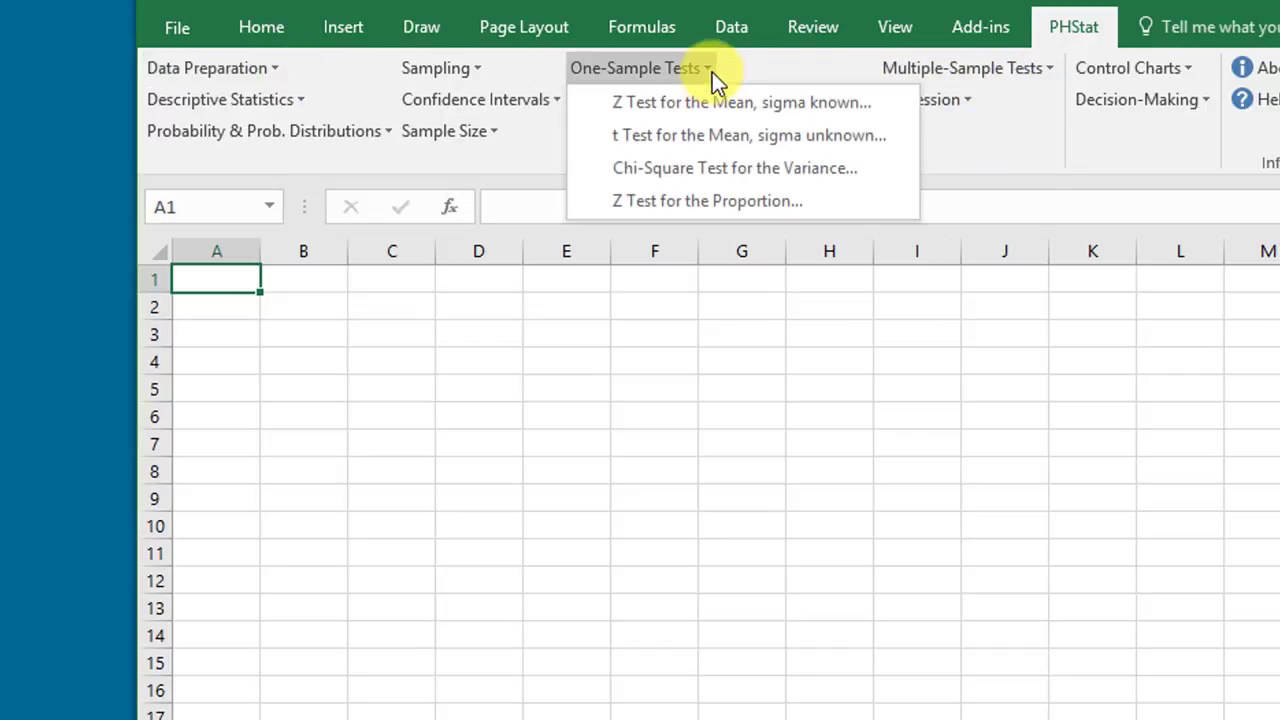